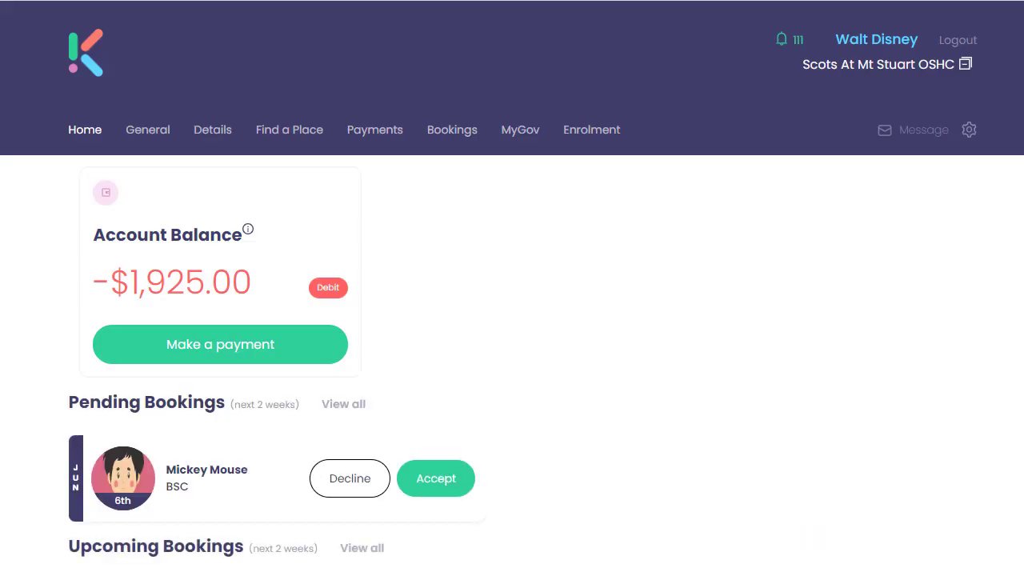
# - Start a casual booking for Tuesday 6th June 2023 and select the Babies session for the second listed child
pyautogui.click(467, 134)
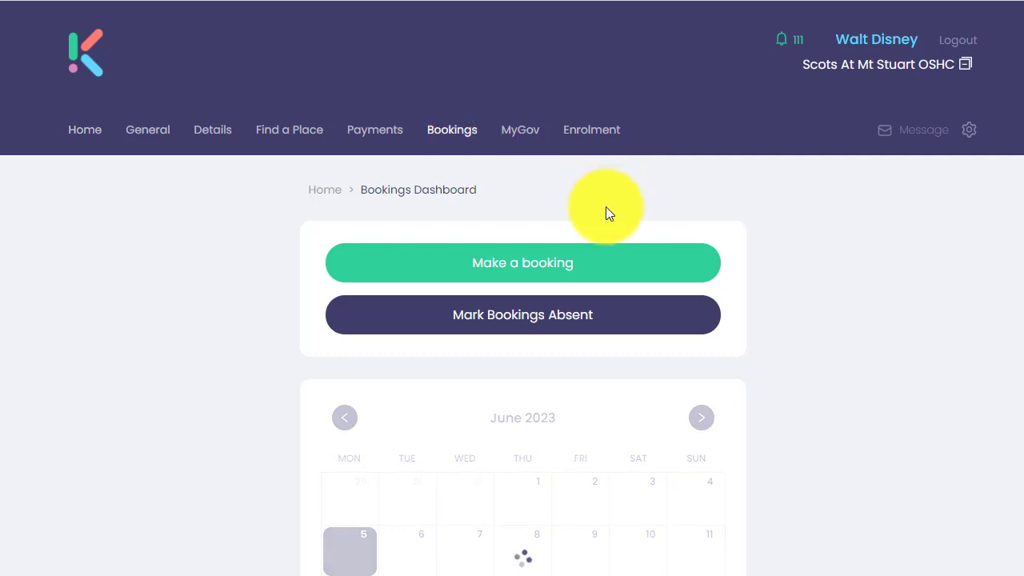
pyautogui.click(567, 262)
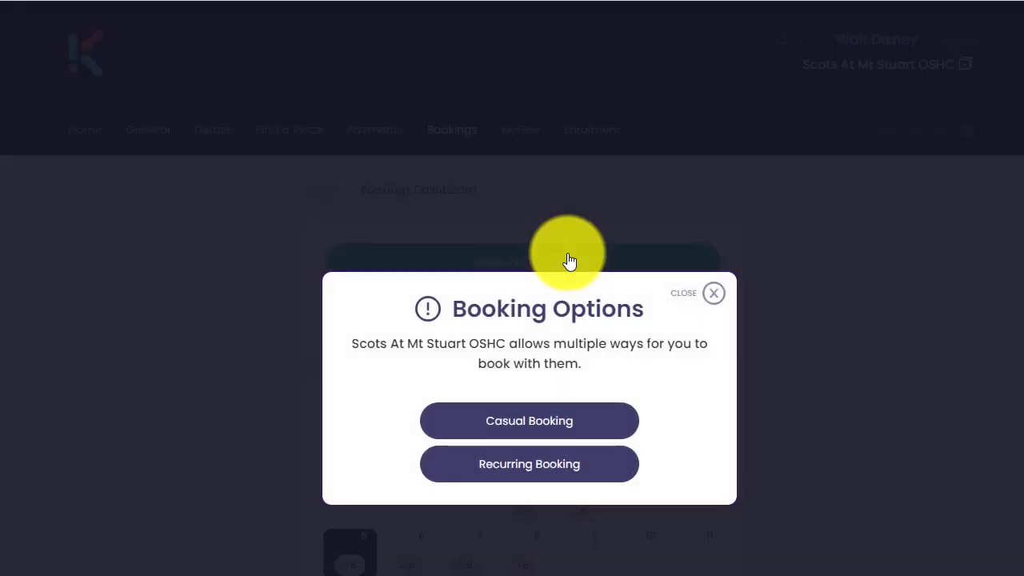
pyautogui.click(532, 425)
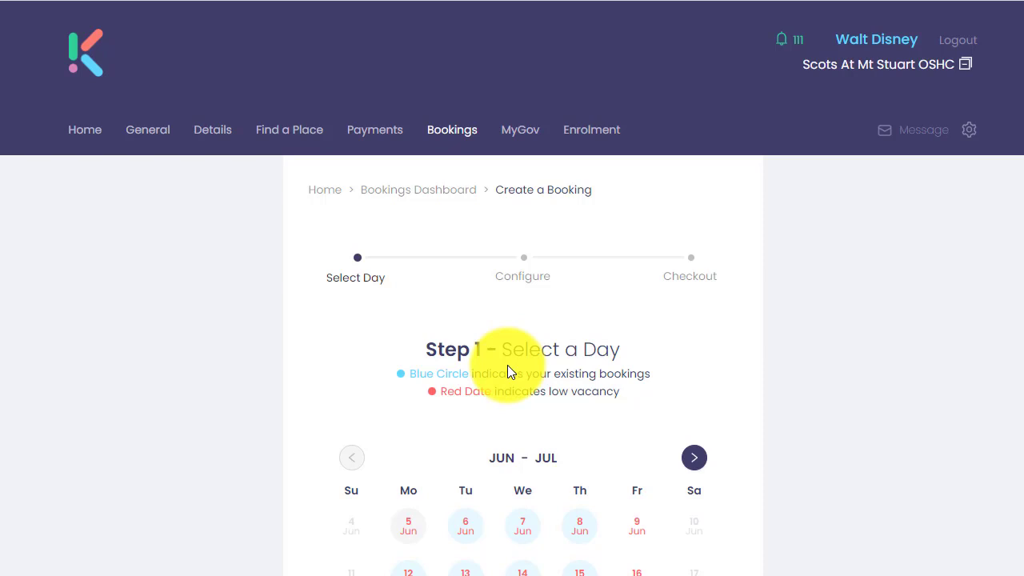
pyautogui.click(464, 532)
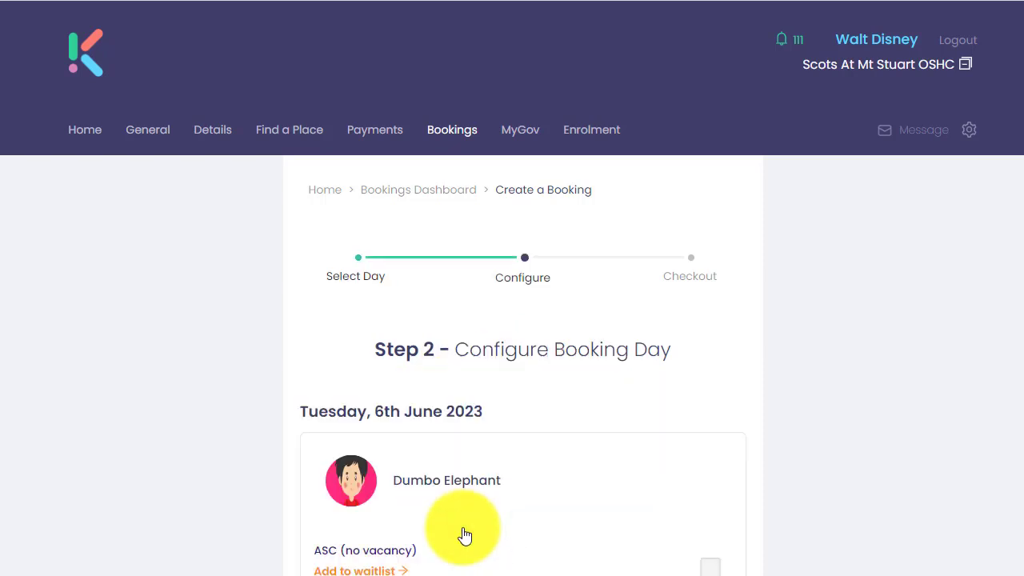
pyautogui.scroll(-6, 464, 534)
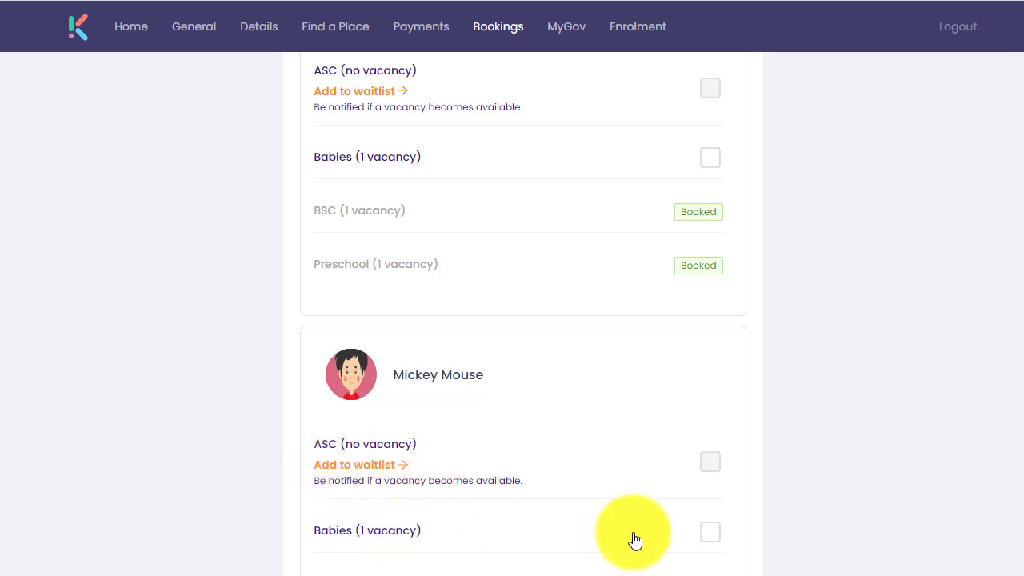
pyautogui.click(711, 535)
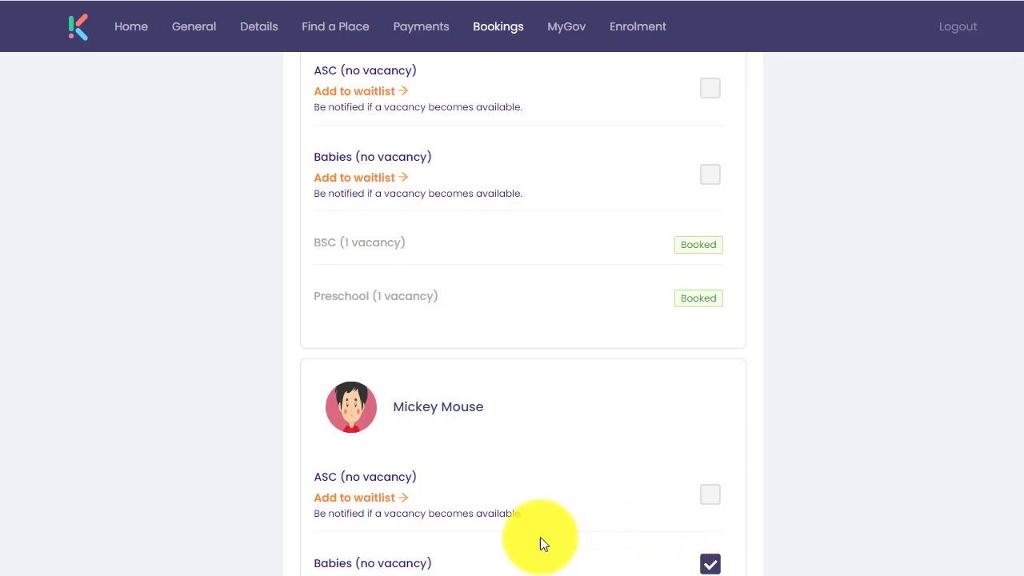
# - Add the second child's ASC session on Tuesday 6th June to the waitlist and clear the child's Babies selection
pyautogui.click(352, 500)
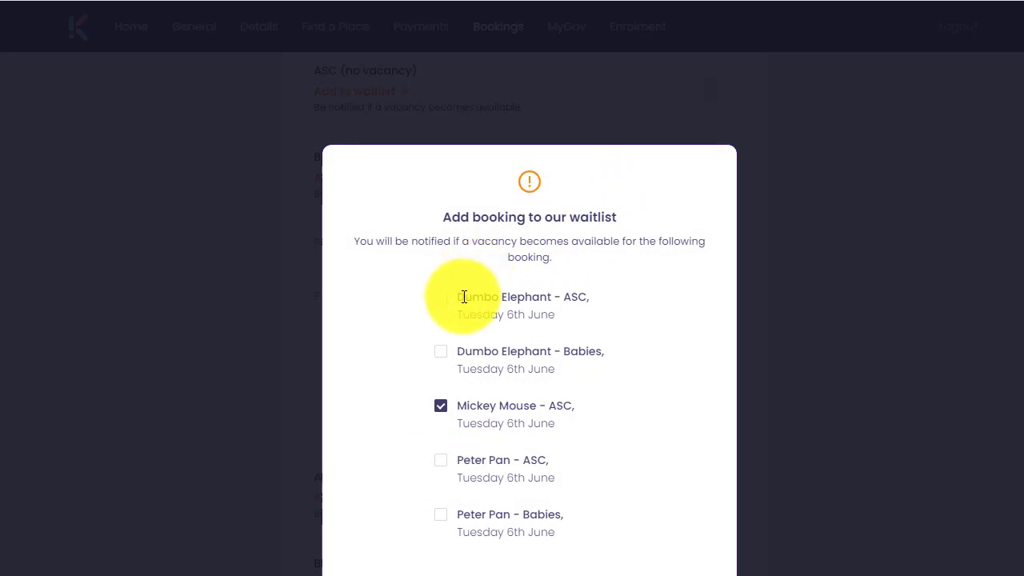
pyautogui.click(441, 353)
pyautogui.click(440, 353)
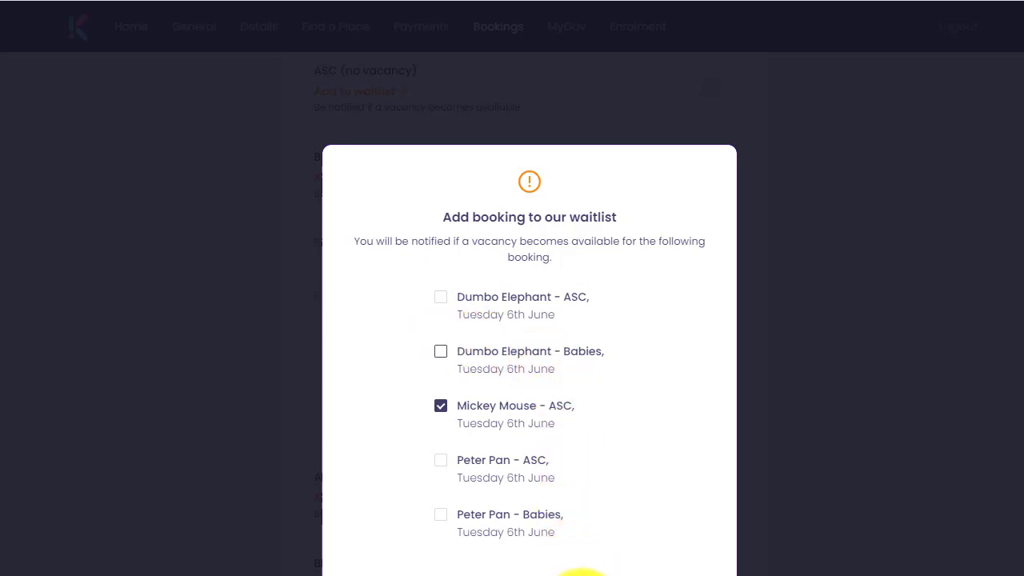
pyautogui.click(582, 575)
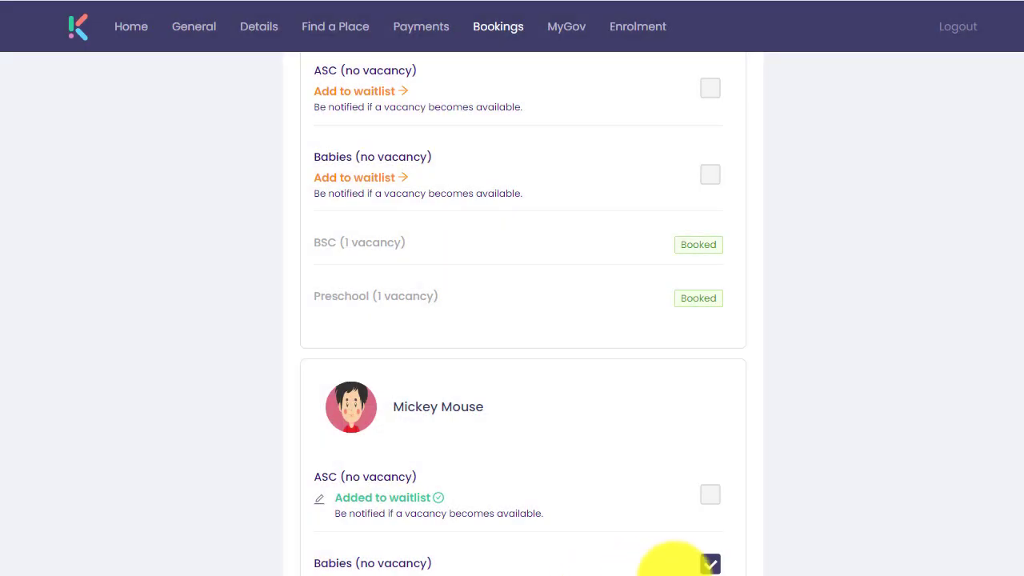
pyautogui.click(707, 562)
pyautogui.scroll(-2, 622, 550)
pyautogui.scroll(-5, 621, 550)
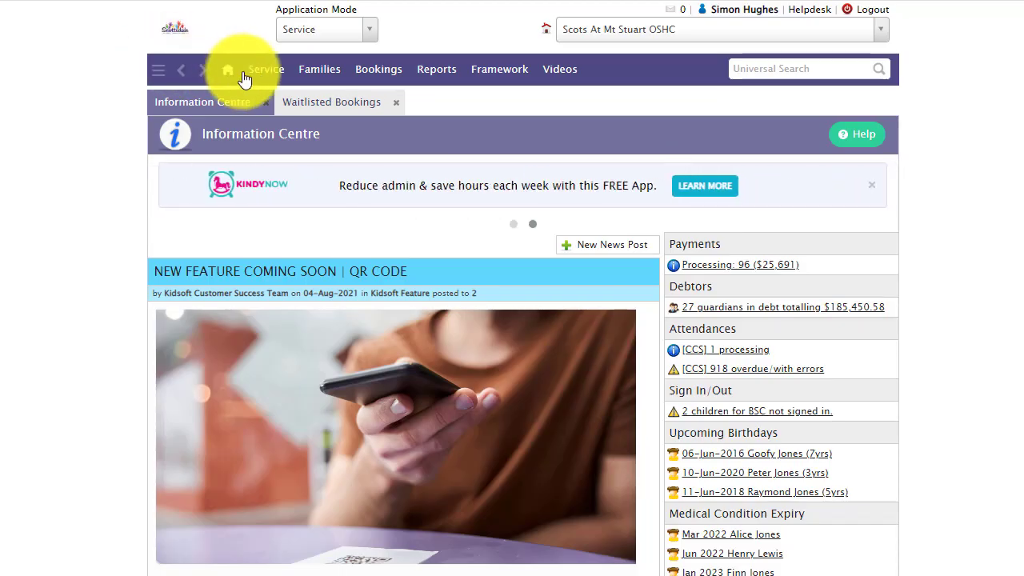
# - In the Kidsoft service application, acknowledge the parent waitlisted booking notification and filter the waitlisted bookings to 06-Jun-2023 in the ASC room
pyautogui.click(229, 75)
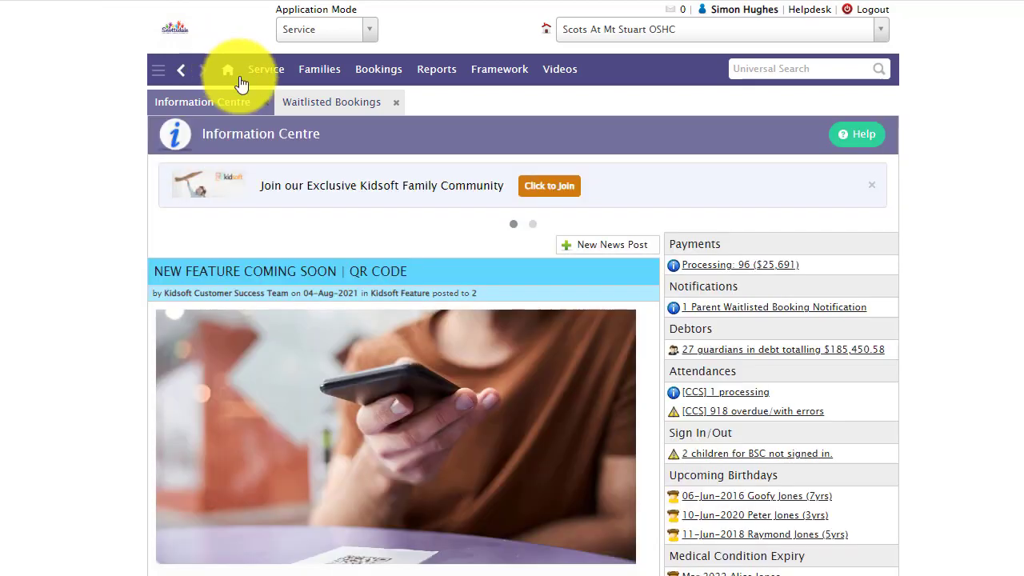
pyautogui.click(757, 308)
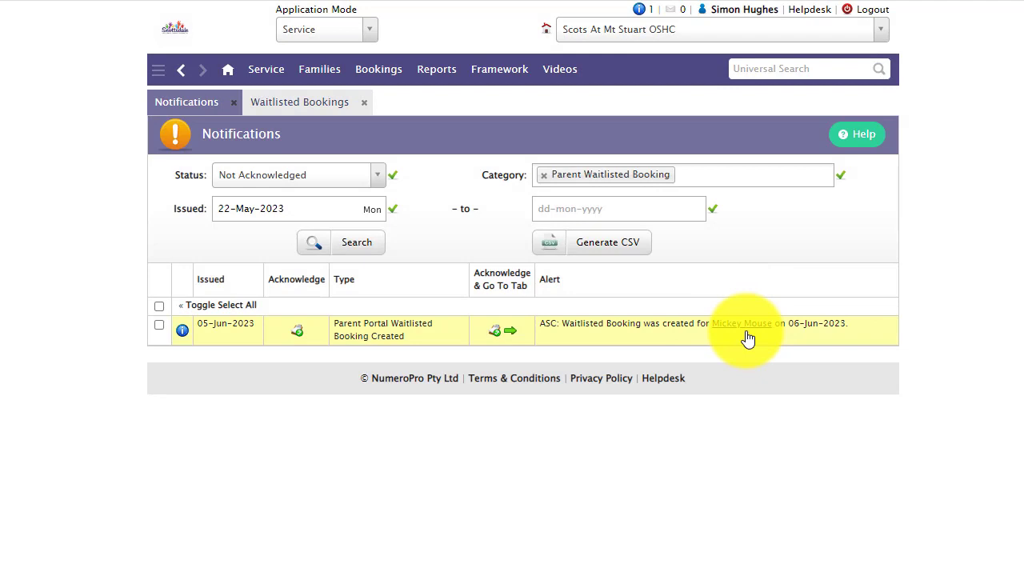
pyautogui.click(511, 331)
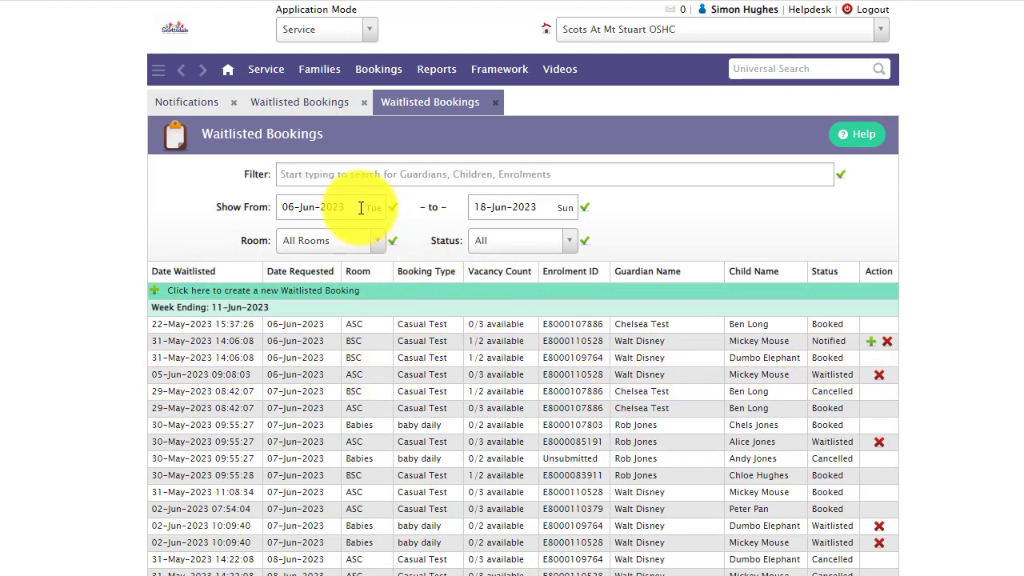
pyautogui.click(499, 209)
pyautogui.click(498, 293)
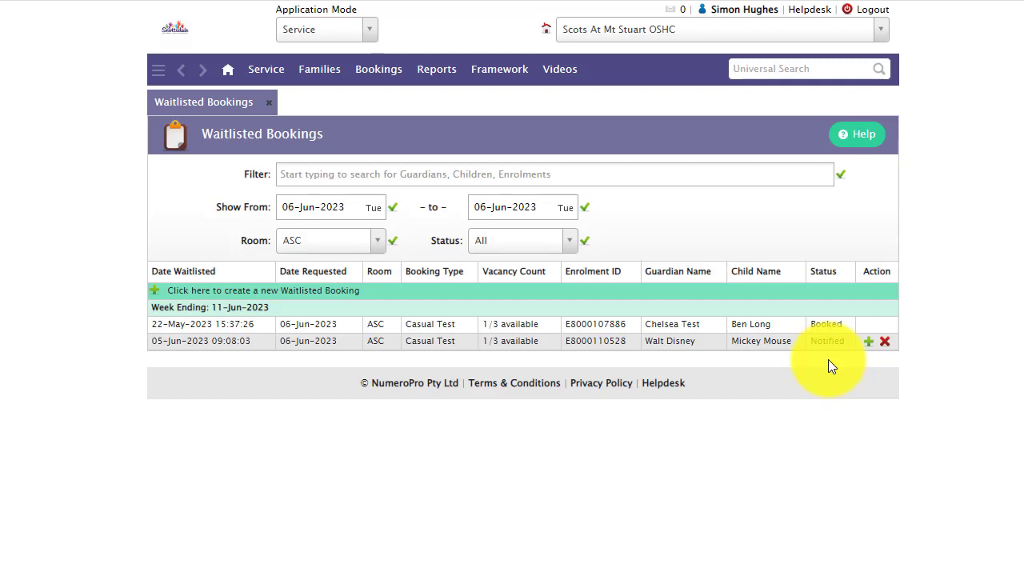
pyautogui.click(870, 343)
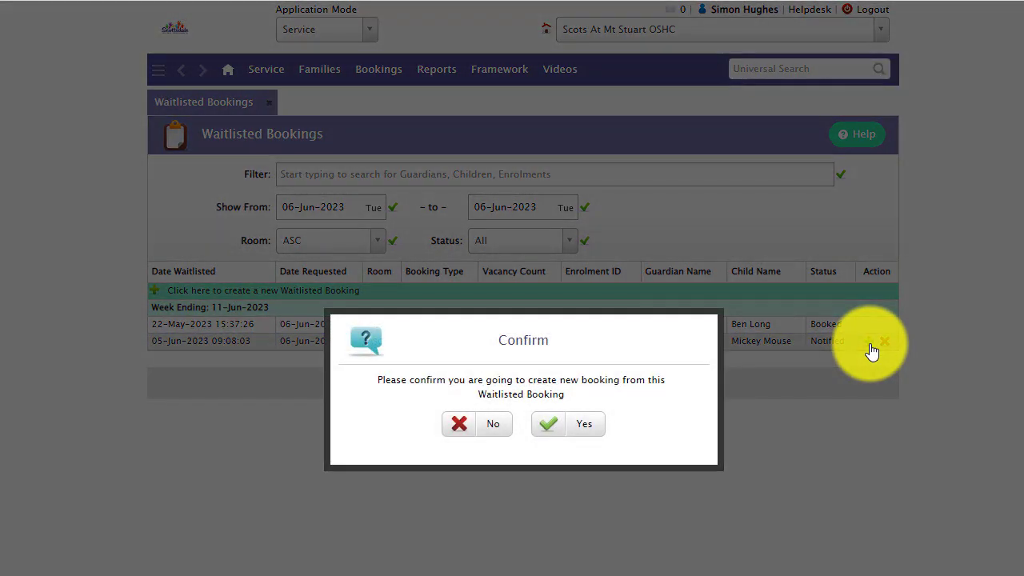
pyautogui.click(583, 432)
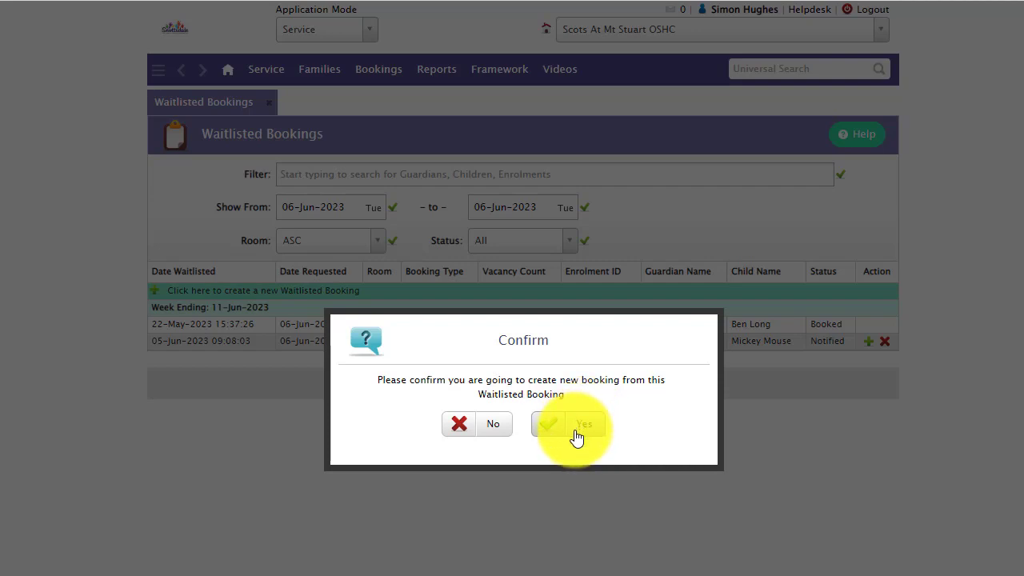
pyautogui.click(483, 433)
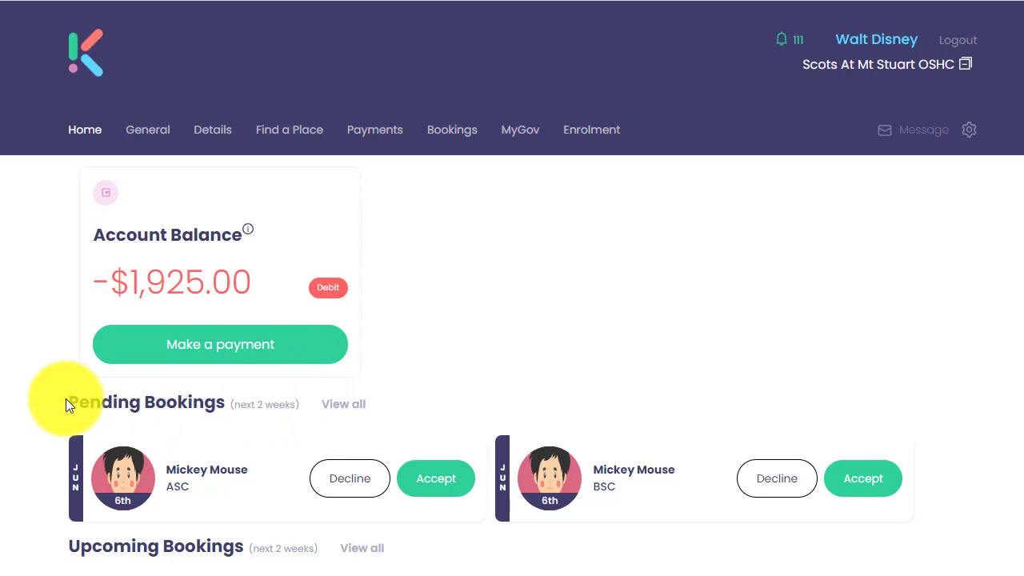
# - In the parent portal, accept the child's pending ASC booking for 6th June and submit it through checkout
pyautogui.moveTo(66, 399); pyautogui.dragTo(214, 403)
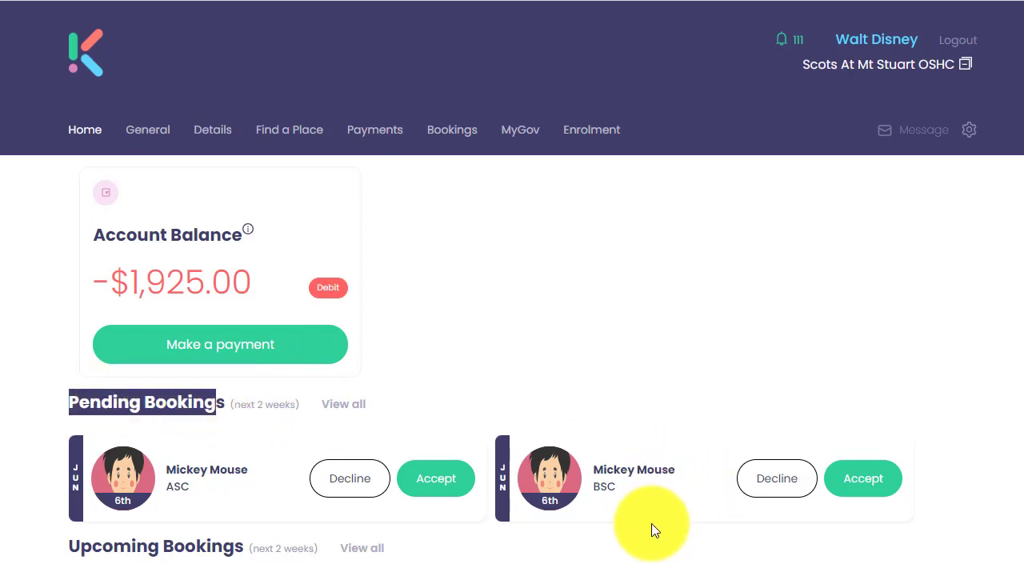
pyautogui.click(482, 395)
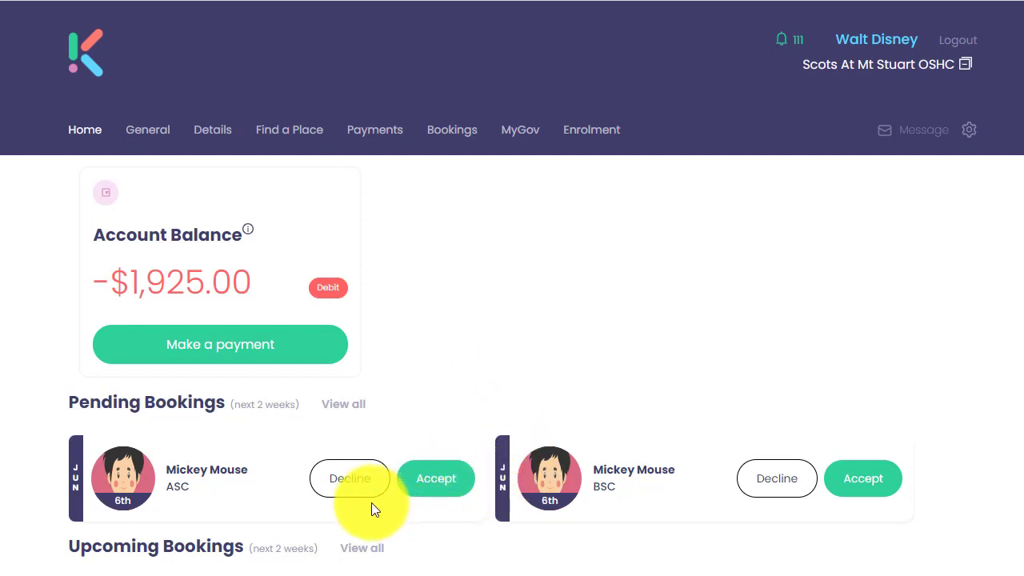
pyautogui.click(450, 482)
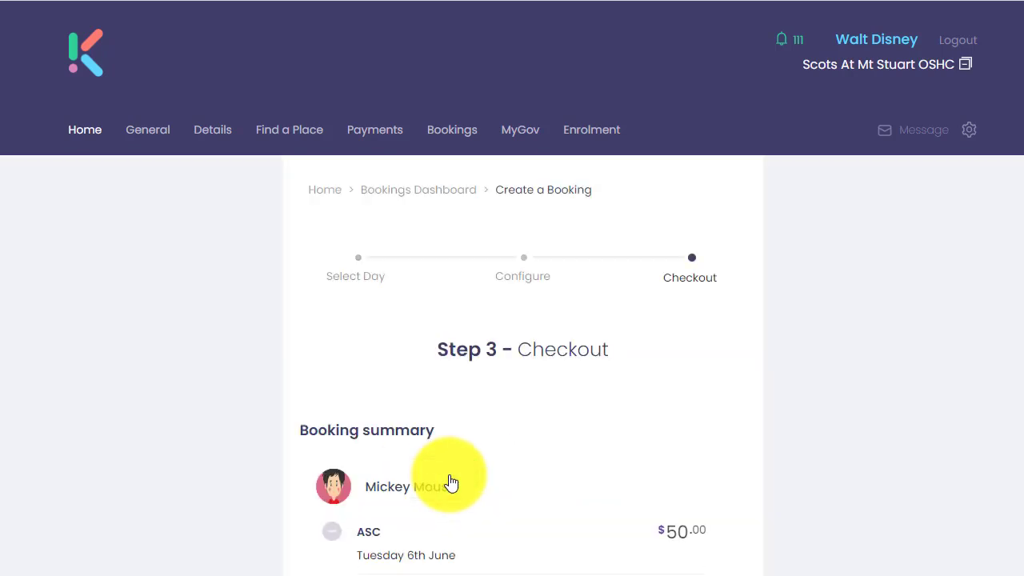
pyautogui.scroll(-1, 586, 467)
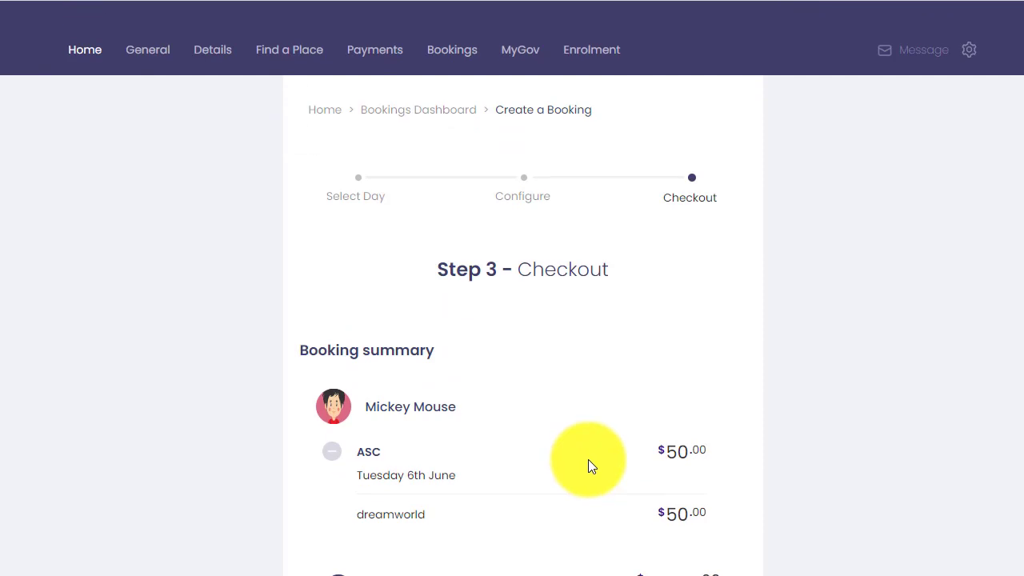
pyautogui.scroll(-1, 588, 459)
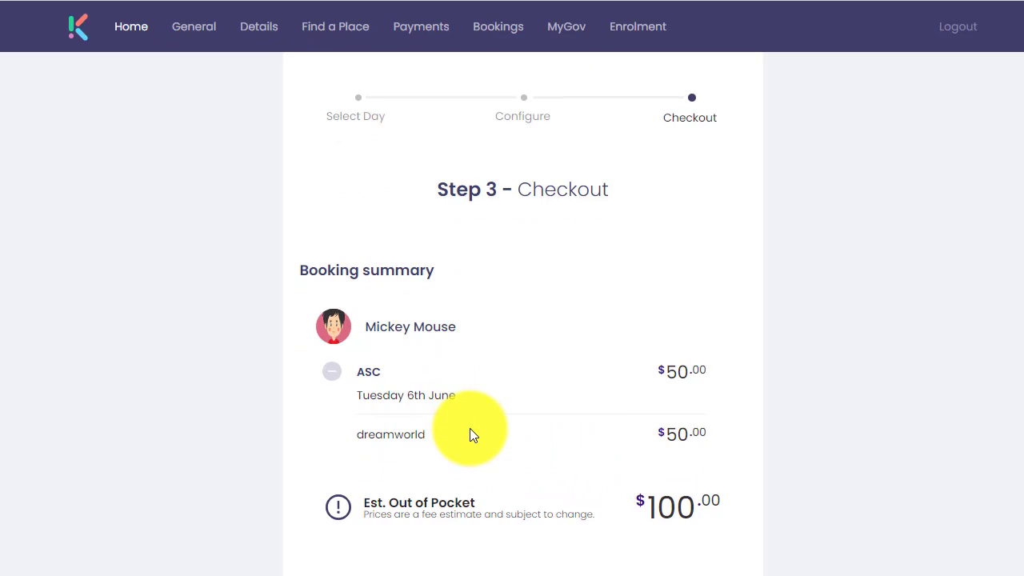
pyautogui.scroll(-2, 470, 428)
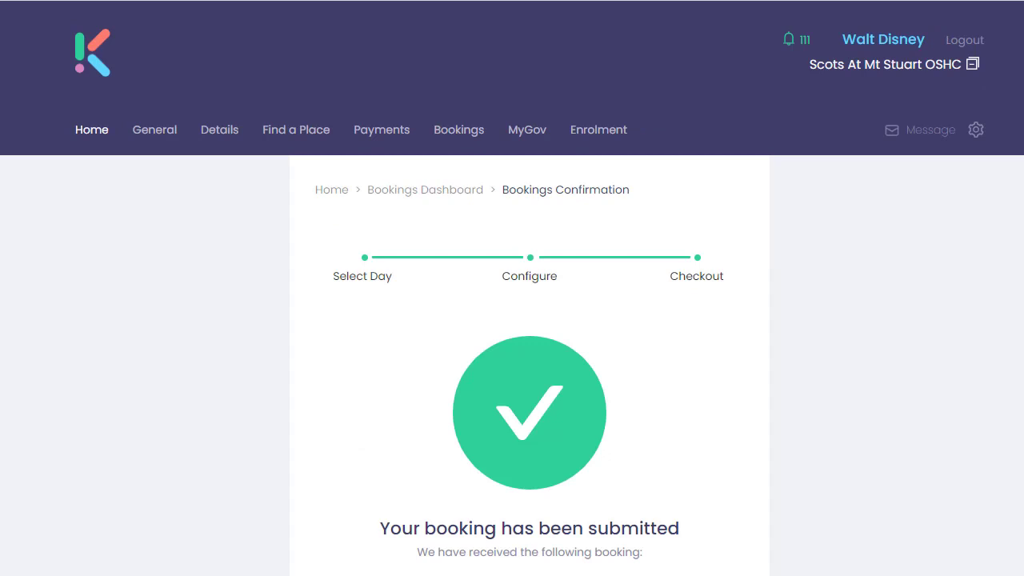
pyautogui.click(475, 544)
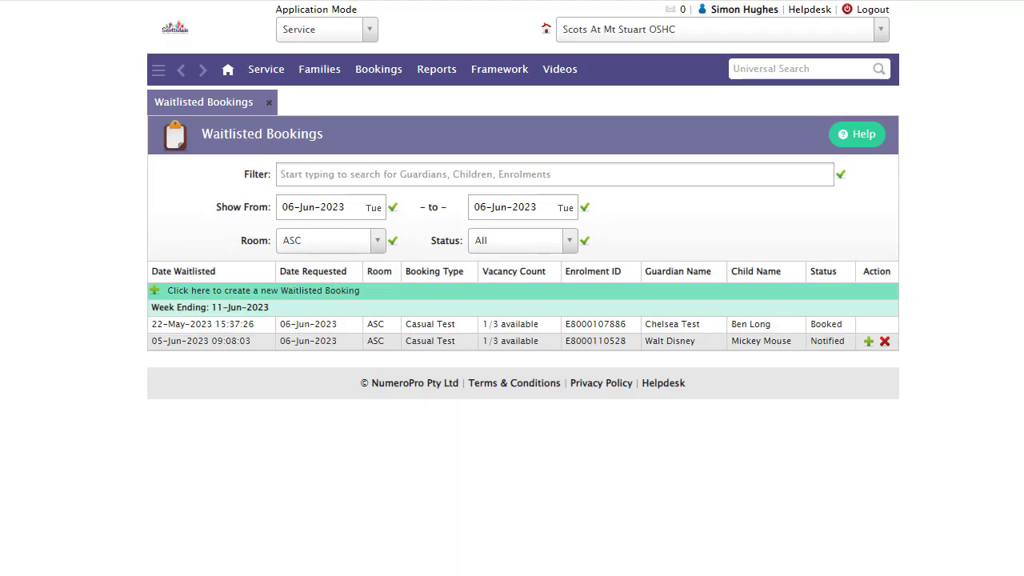
# - Refresh the service's waitlisted bookings by changing the end date to 07-Jun-2023 and back to 06-Jun-2023, and view the status filter options
pyautogui.click(503, 205)
pyautogui.click(536, 301)
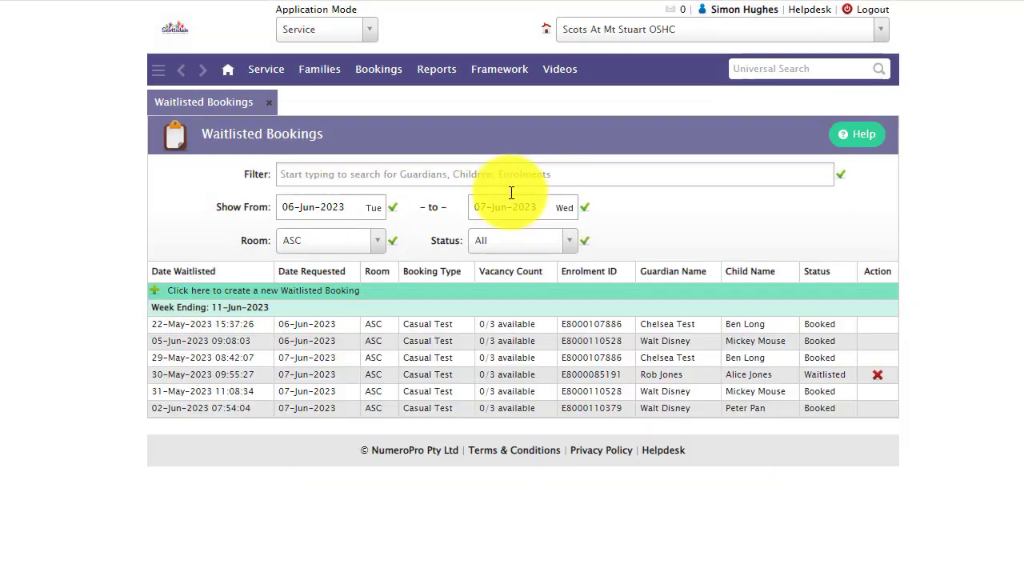
pyautogui.click(506, 206)
pyautogui.click(510, 299)
pyautogui.click(498, 251)
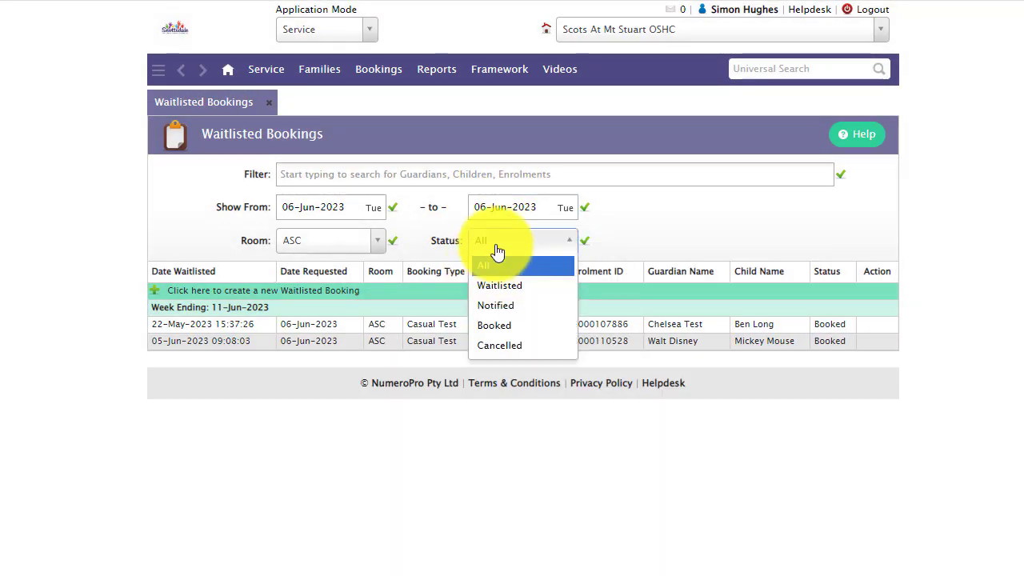
pyautogui.click(438, 253)
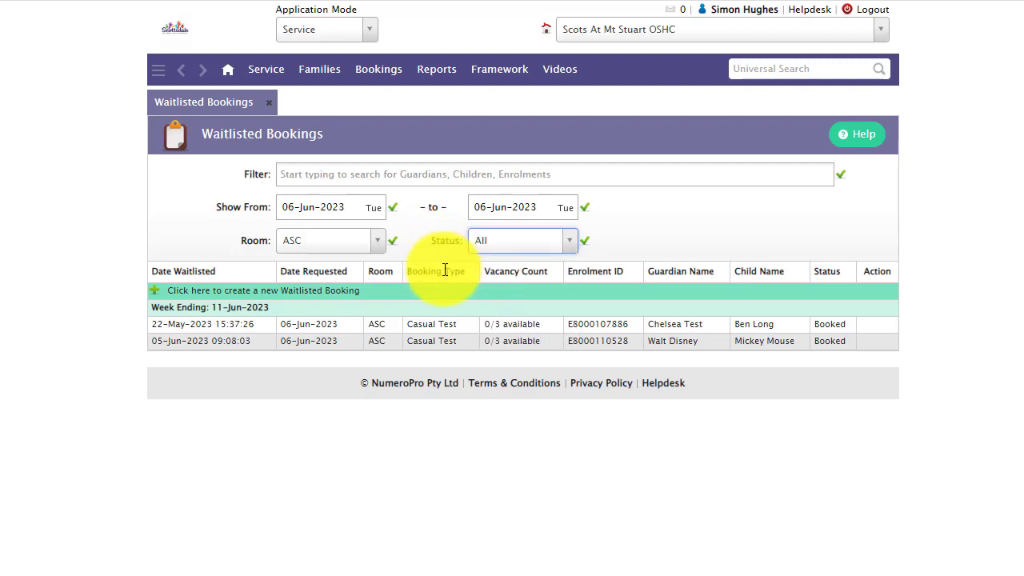